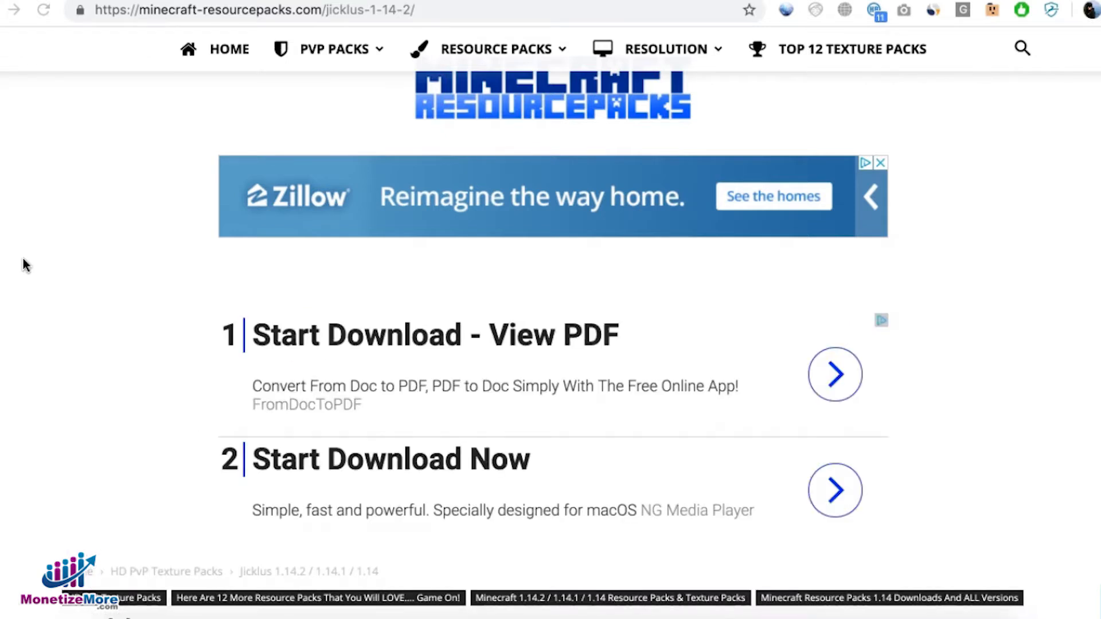
Step: Copy the full address of the jicklus-1-14-2 page on minecraft-resourcepacks.com
click(23, 259)
click(301, 11)
click(451, 10)
drag(479, 11, 75, 11)
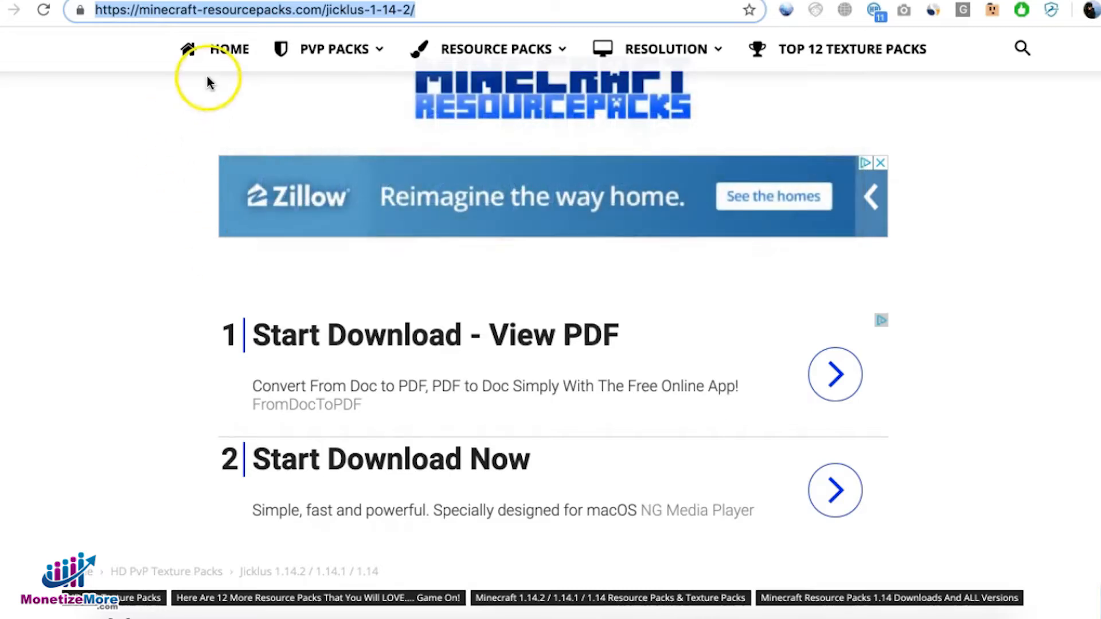
click(271, 10)
drag(431, 8, 48, 12)
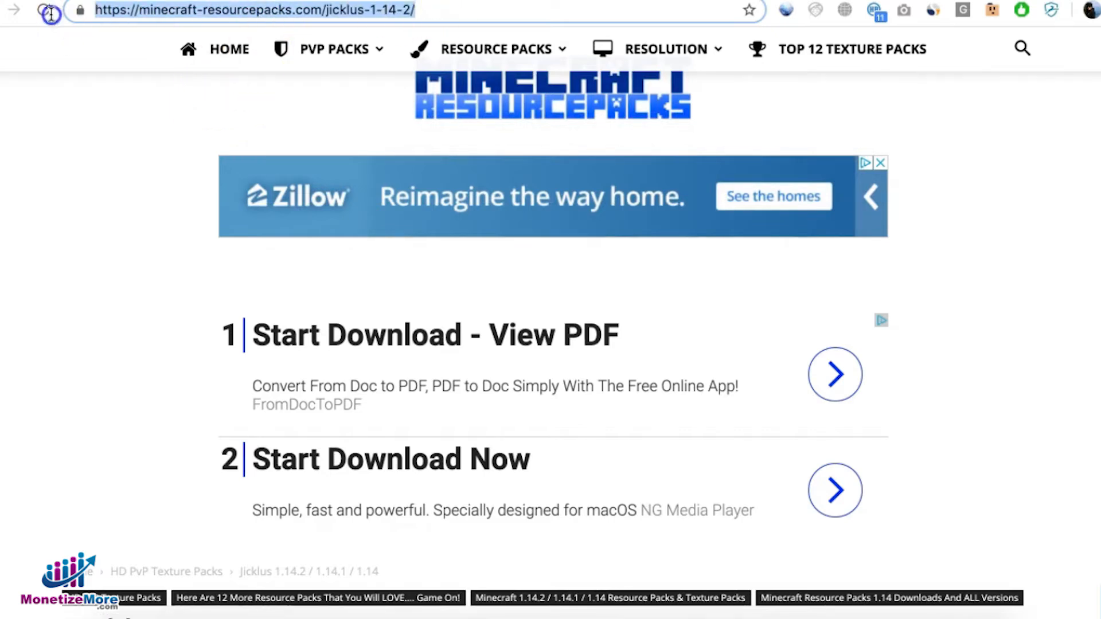
click(69, 127)
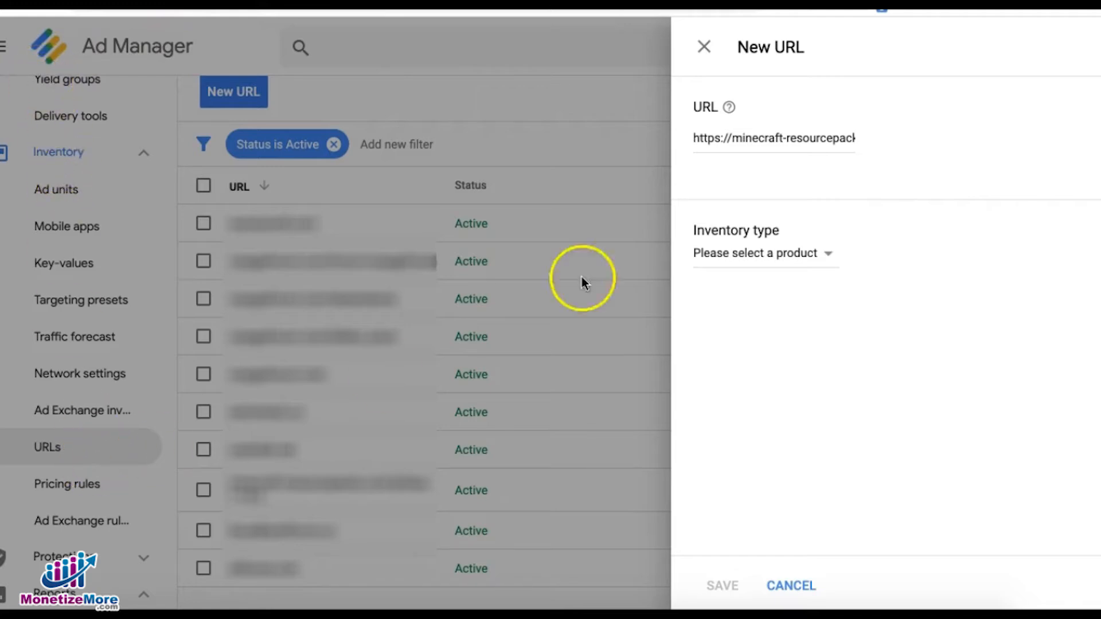
Step: Check the pasted minecraft-resourcepacks.com address, set the new URL's inventory type to Display and save it
click(820, 139)
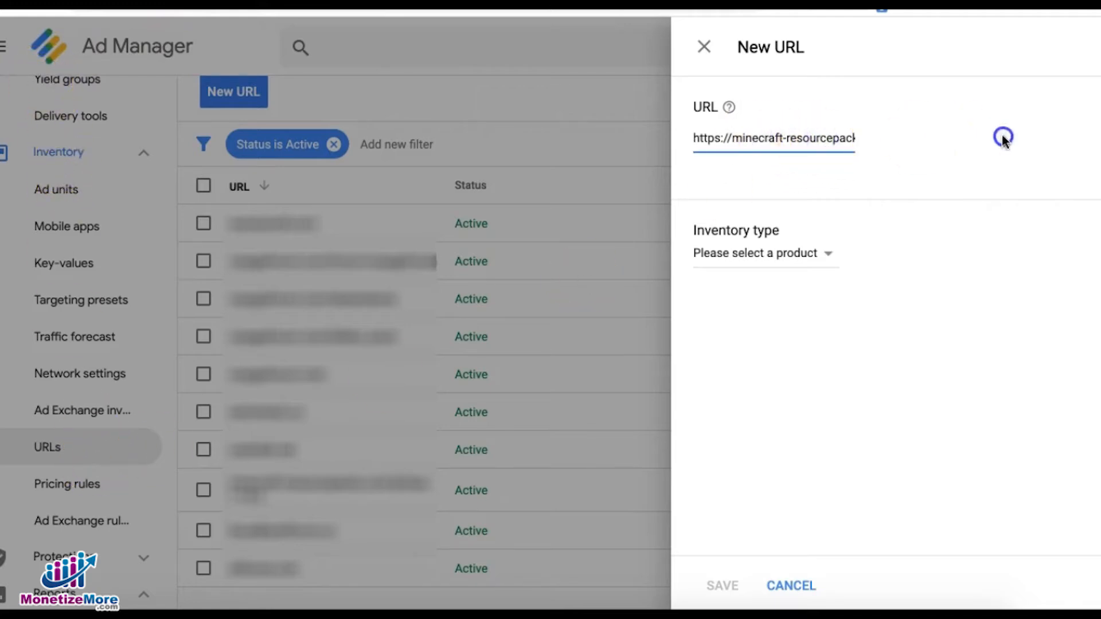
drag(807, 140, 1016, 143)
click(976, 169)
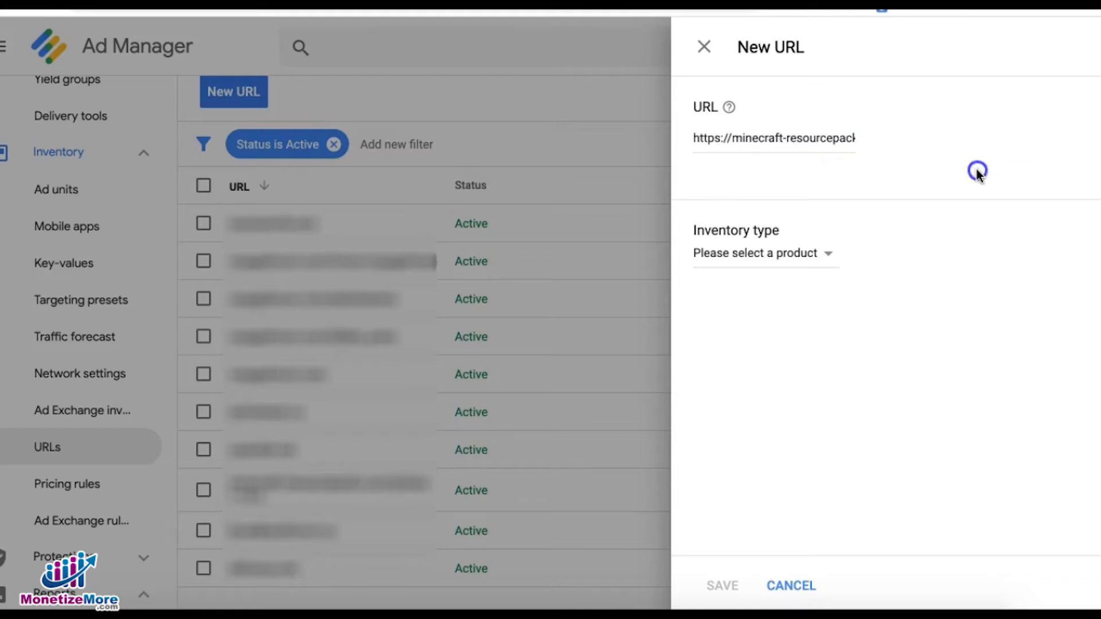
click(817, 262)
click(734, 284)
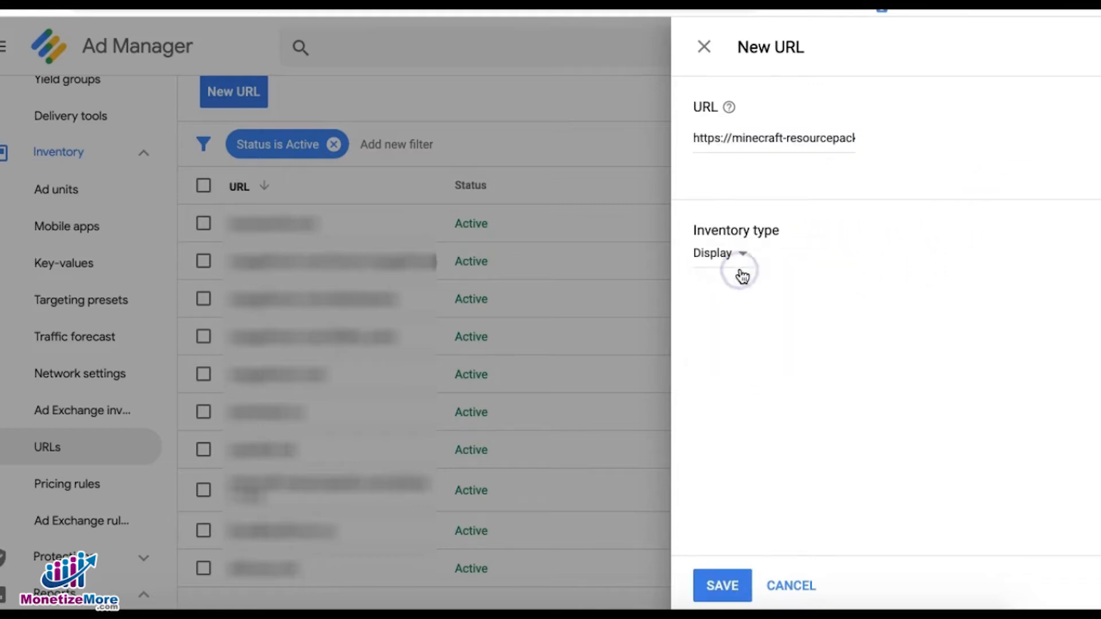
click(714, 588)
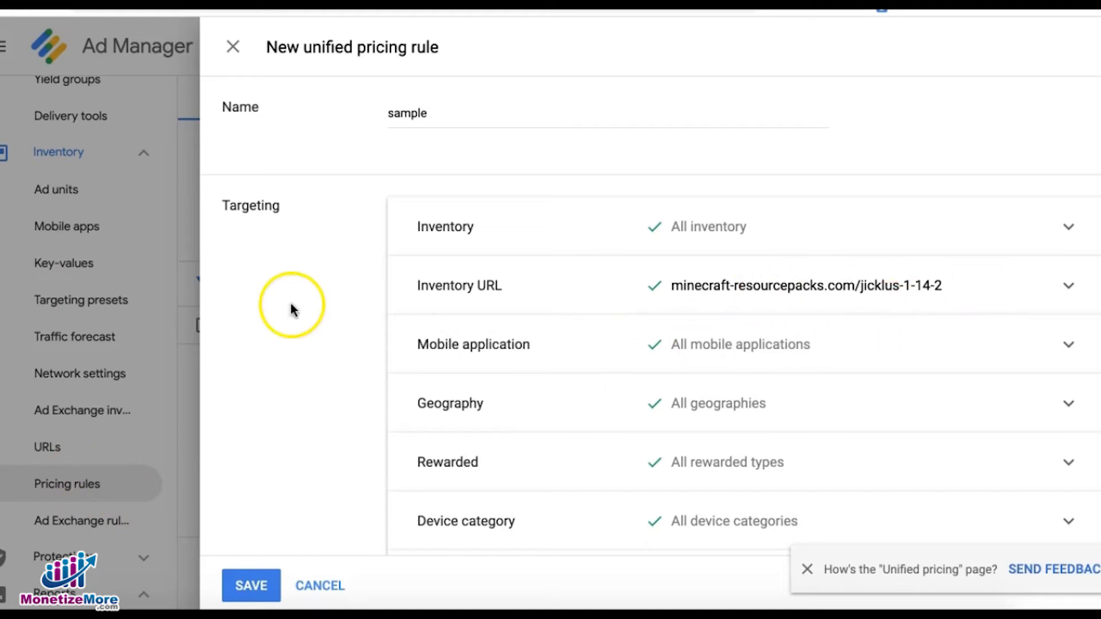
Step: Give the new unified pricing rule a branded floor price of CA$1,000 for everyone instead of a target CPM
scroll(295, 311, down, 10)
scroll(294, 305, down, 1)
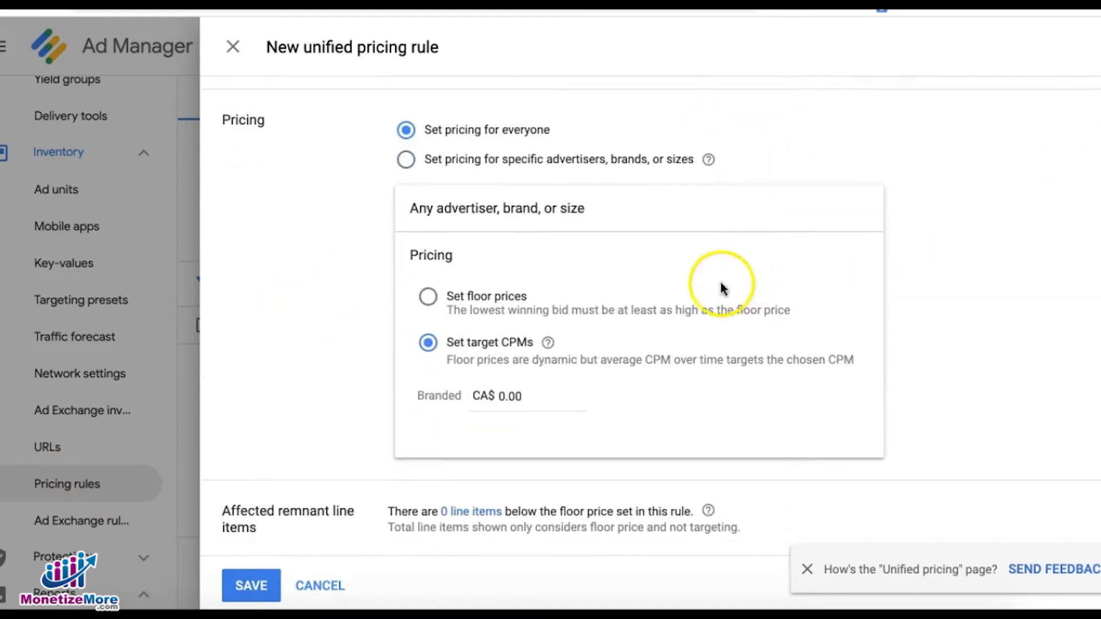
click(431, 301)
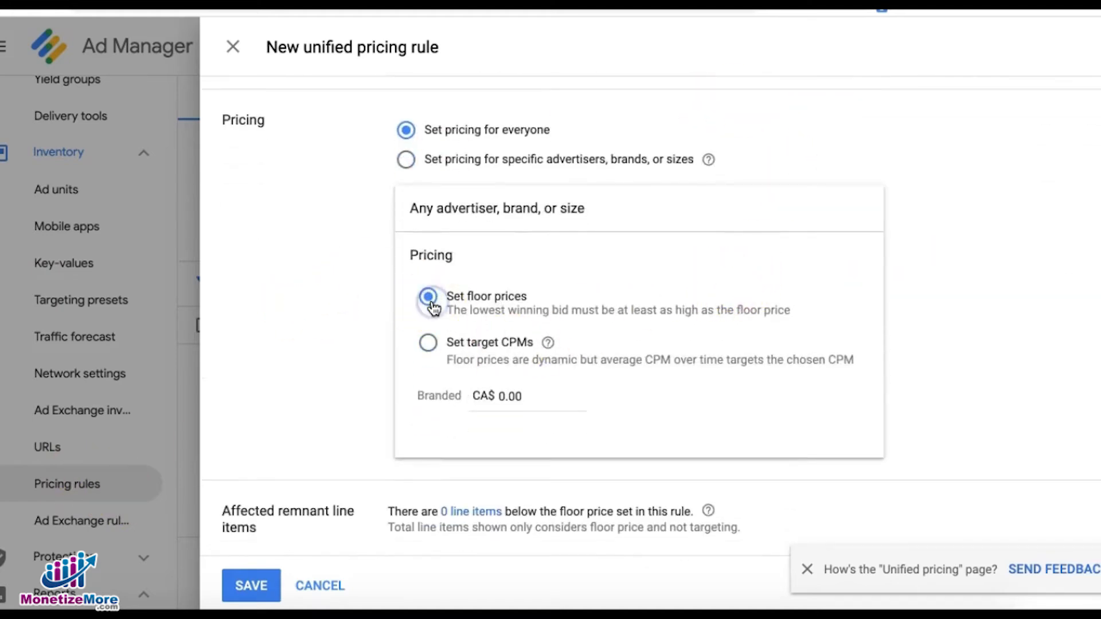
click(480, 396)
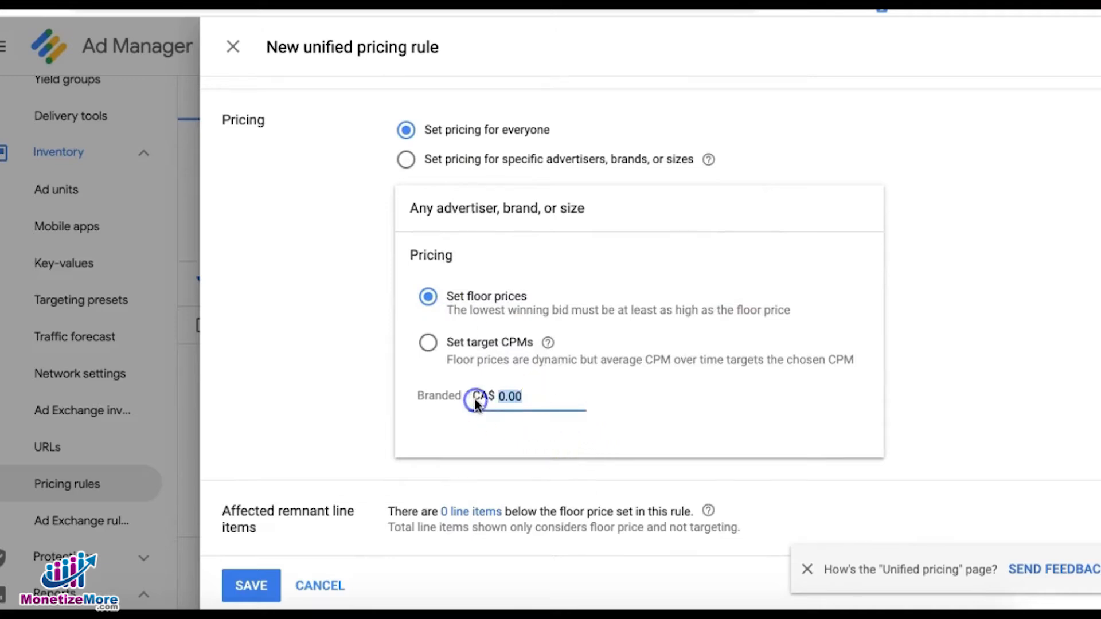
text(1,000)
click(394, 400)
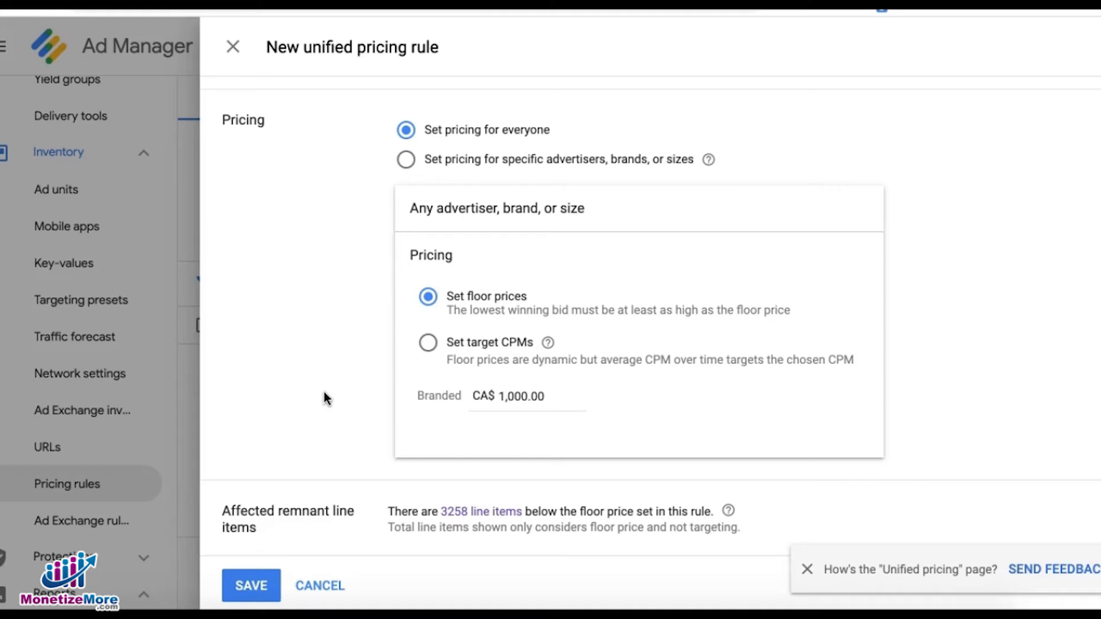
Step: Review the targeting and pricing of the "sample" unified pricing rule and save it
scroll(430, 406, up, 10)
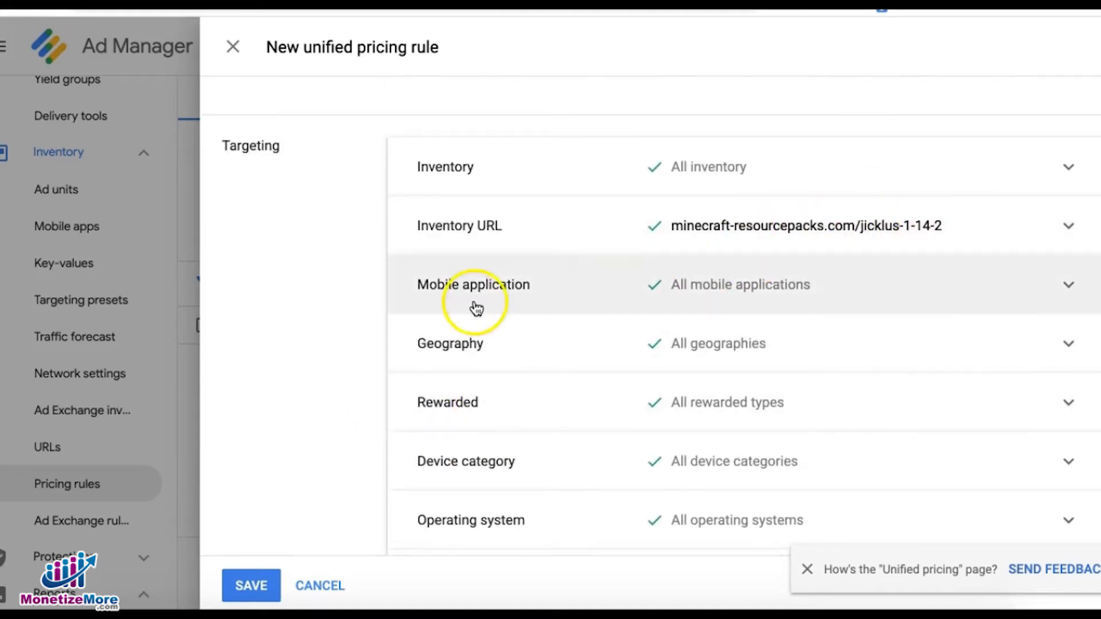
scroll(362, 378, down, 4)
scroll(362, 373, down, 7)
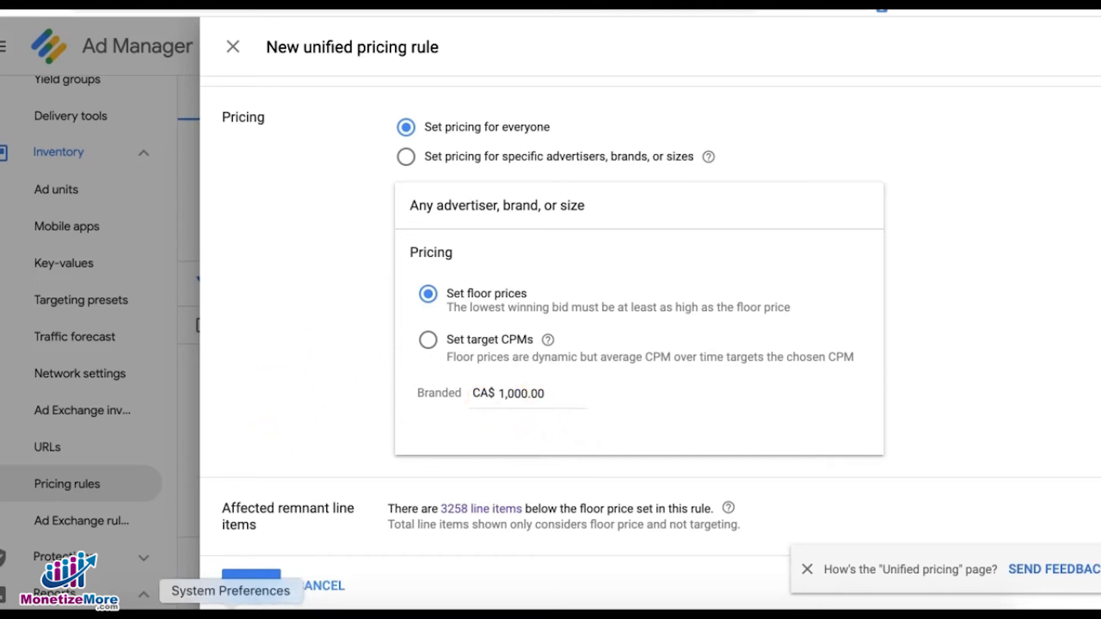
click(252, 587)
click(249, 144)
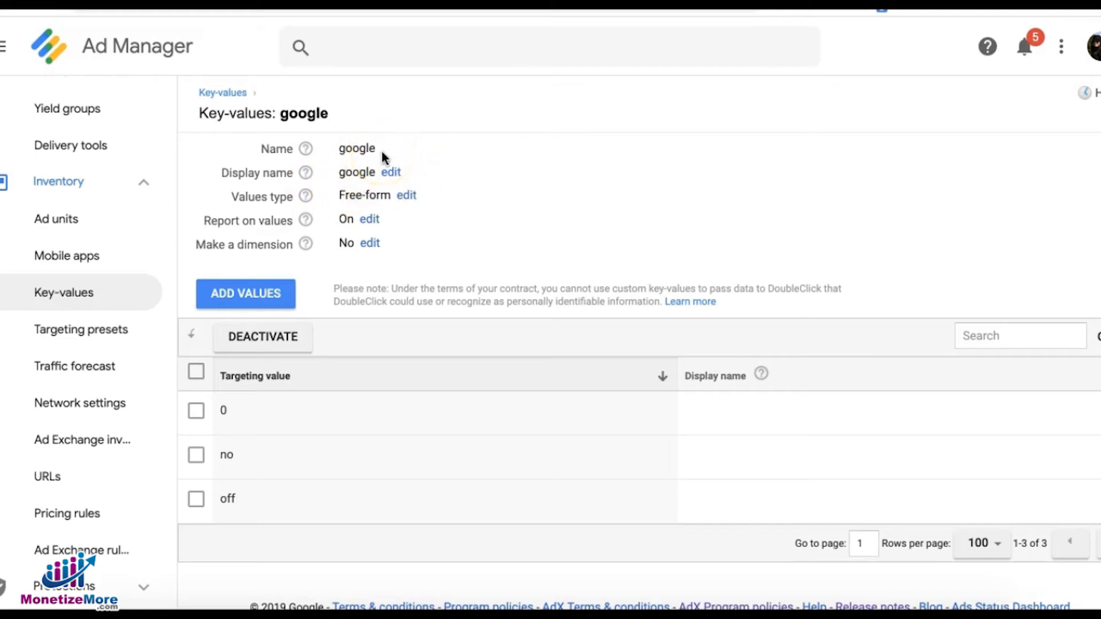
Step: Examine the google key's name and its list of targeting values
drag(339, 148, 381, 148)
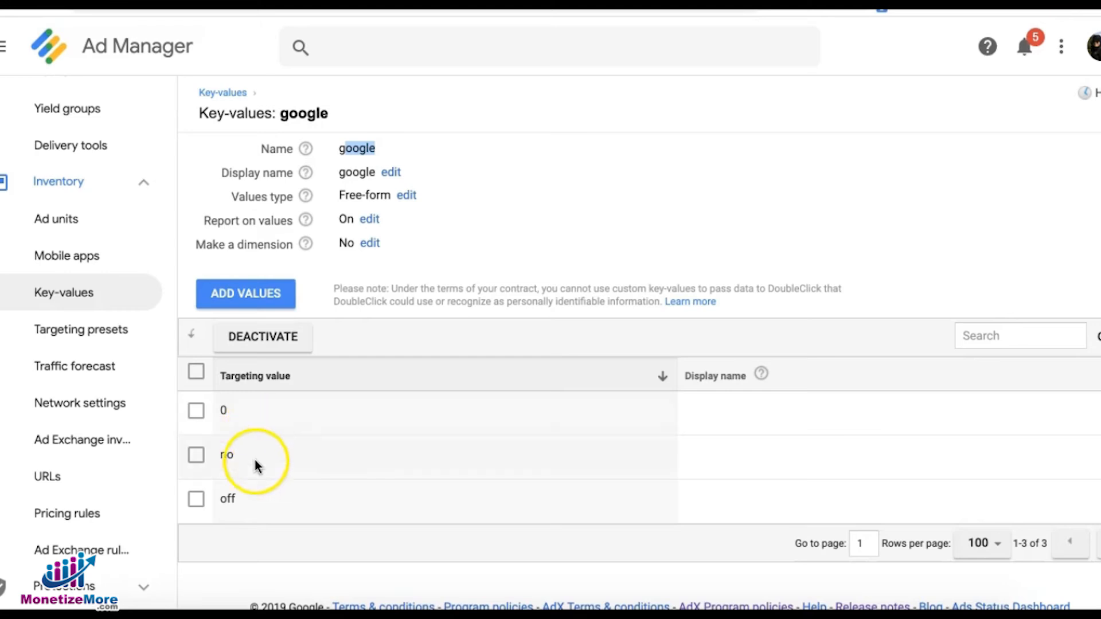
click(490, 214)
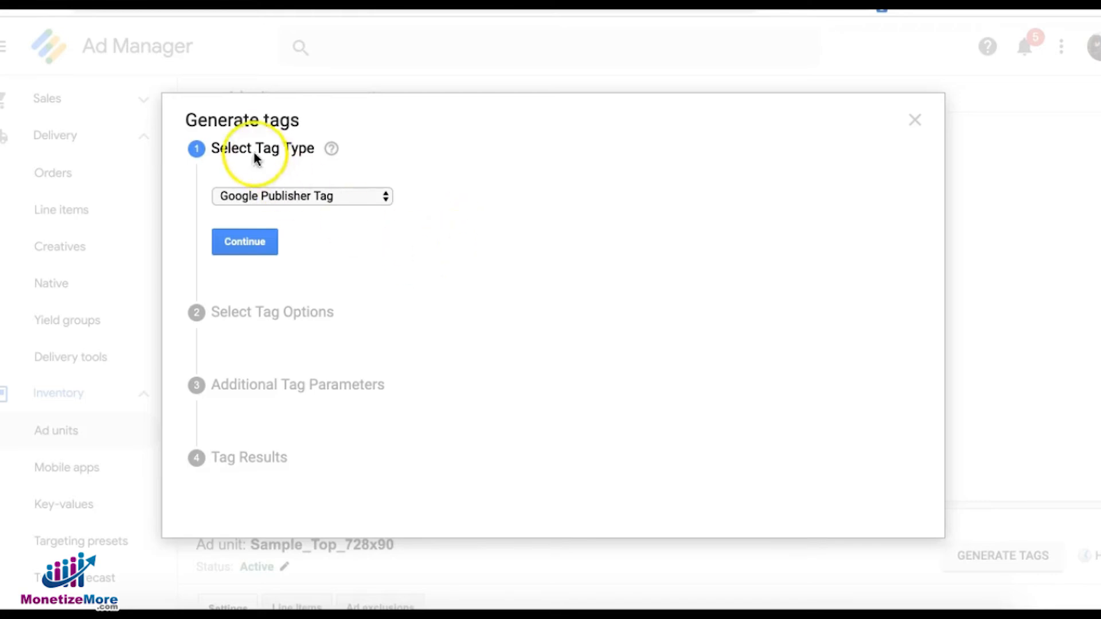
Step: Accept Google Publisher Tag as the tag type for Sample_Top_728x90 and choose google as the page-level targeting key
click(247, 243)
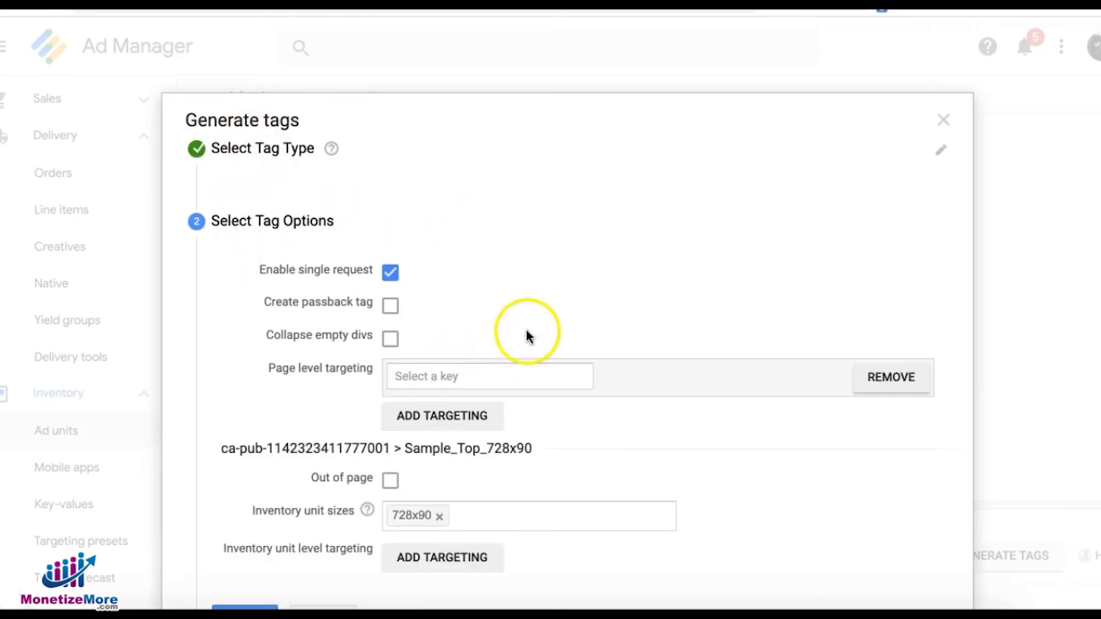
scroll(526, 337, down, 3)
click(454, 198)
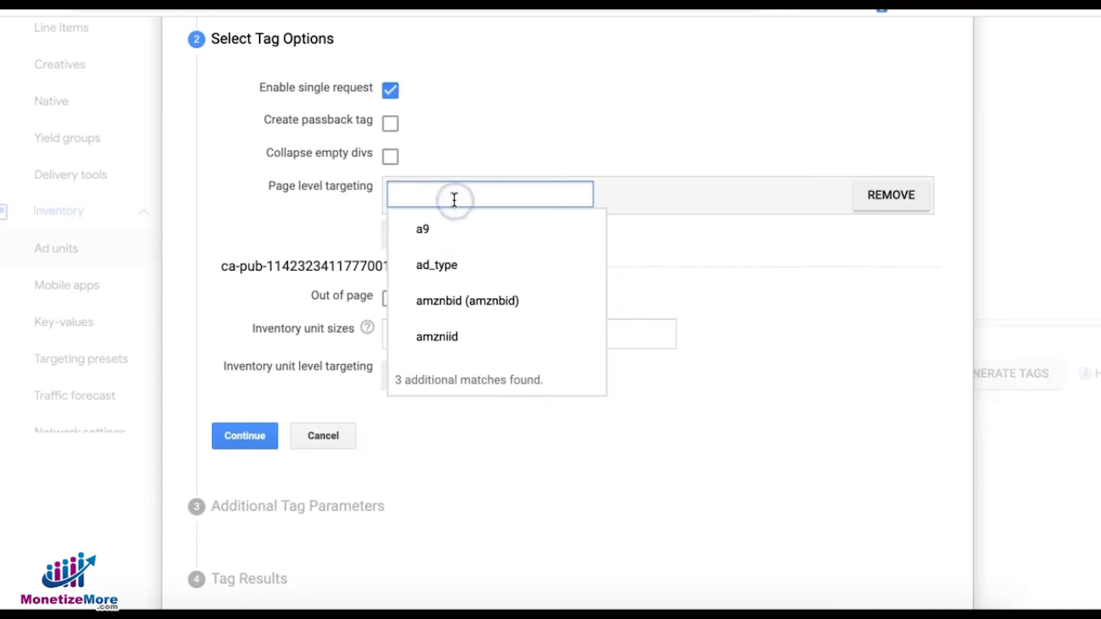
text(google)
click(453, 229)
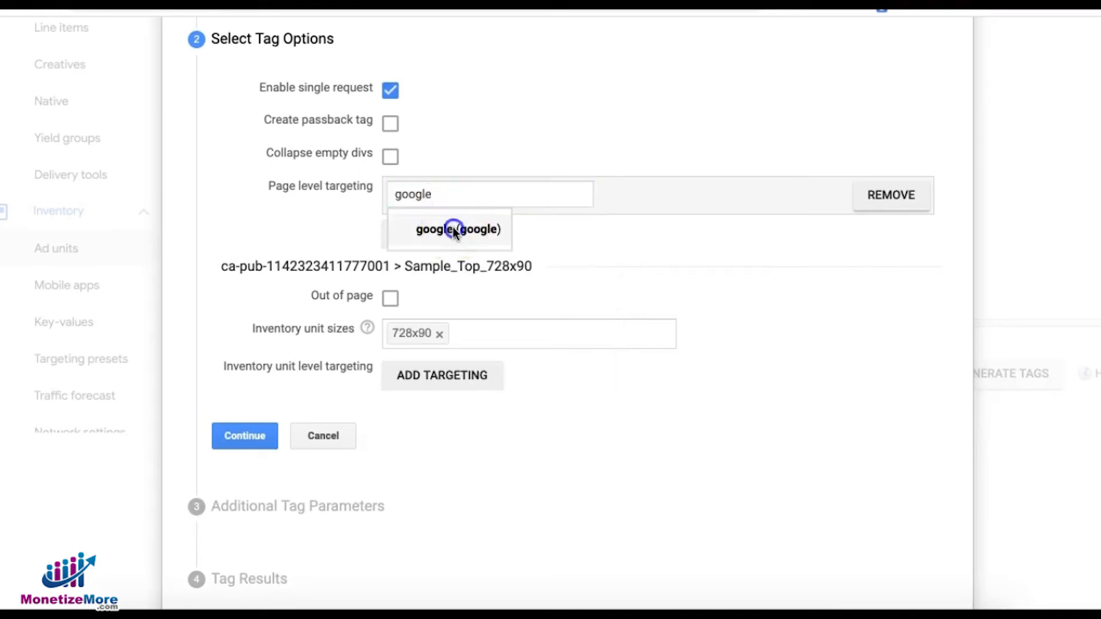
Step: Set the page-level targeting value of the google key to 0
click(676, 201)
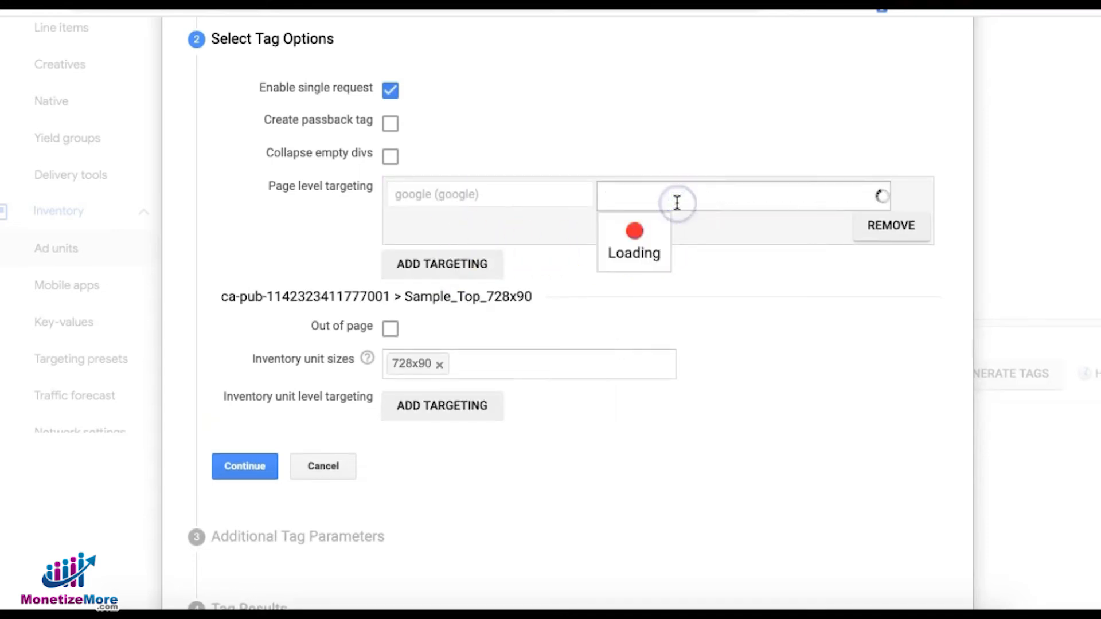
click(611, 331)
click(611, 331)
click(611, 257)
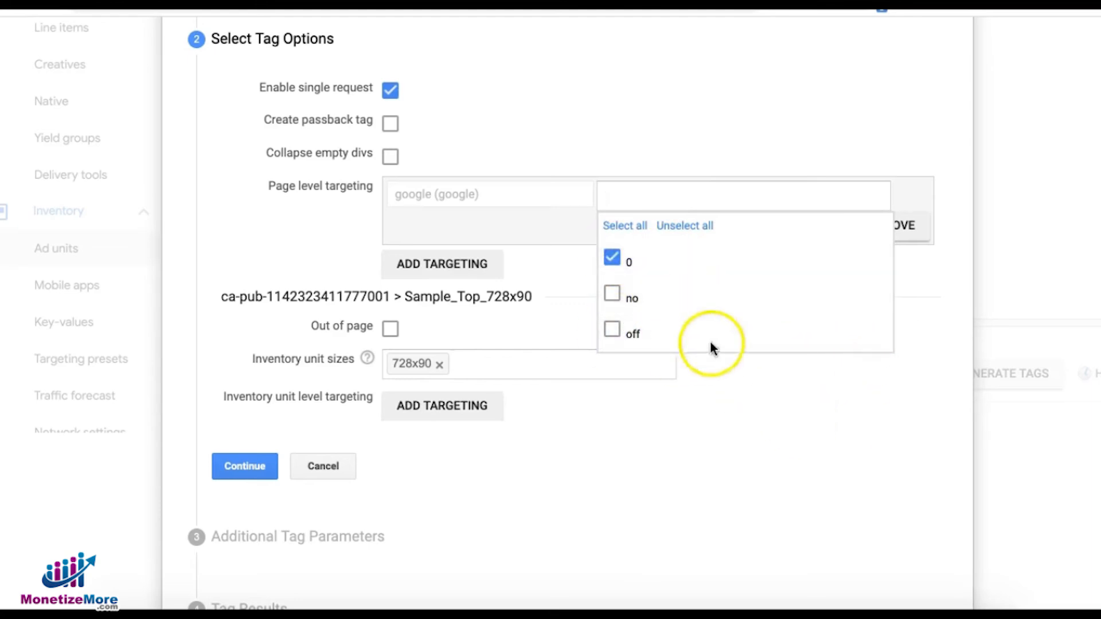
click(780, 422)
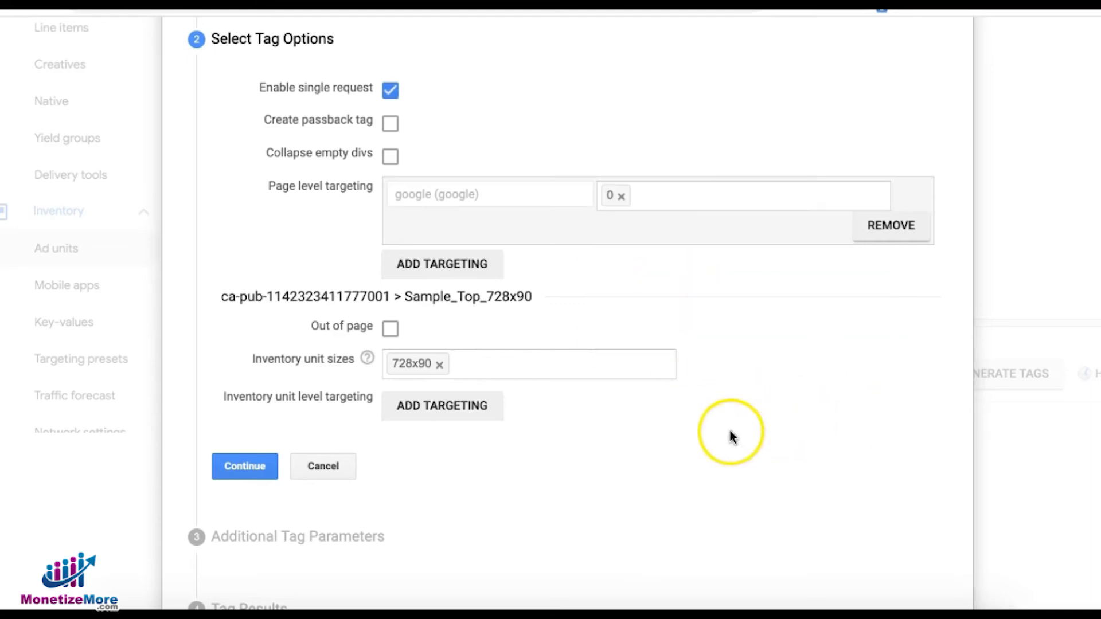
Step: Accept the tag options and additional parameters to generate the tags, and select the document header code
click(246, 467)
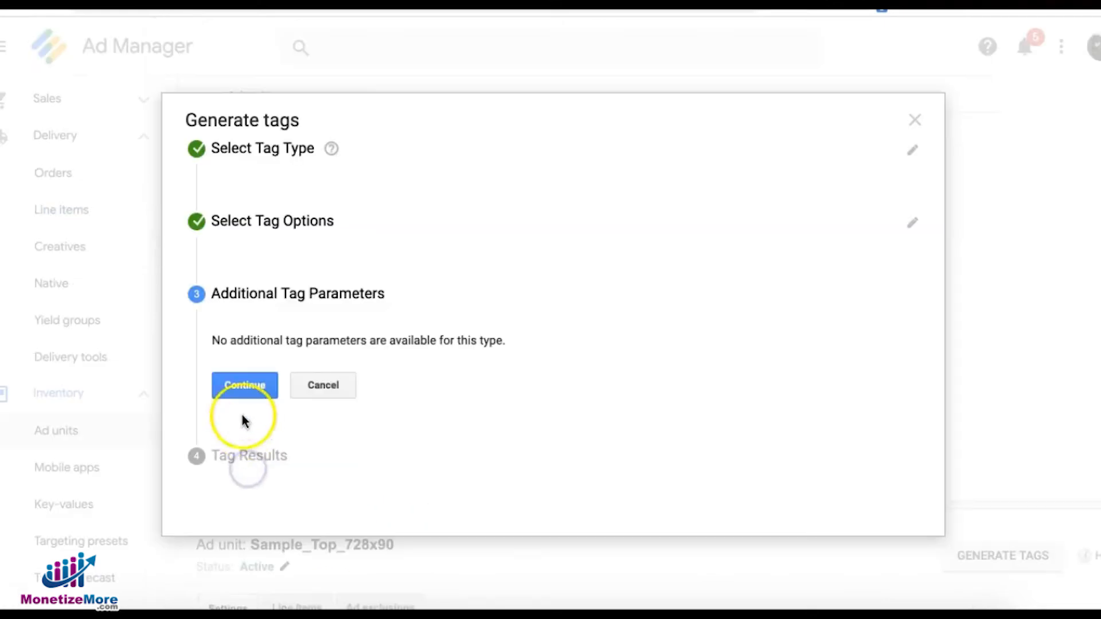
click(245, 392)
scroll(245, 393, down, 4)
click(275, 422)
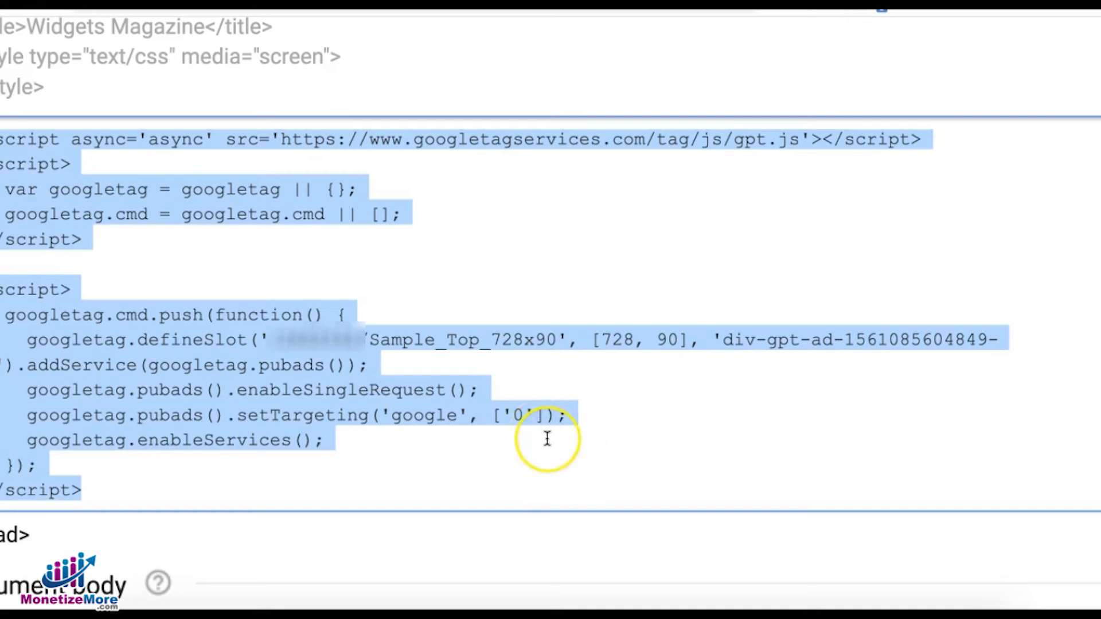
Step: Examine the setTargeting line for the google key in the generated document header code
drag(566, 415, 29, 415)
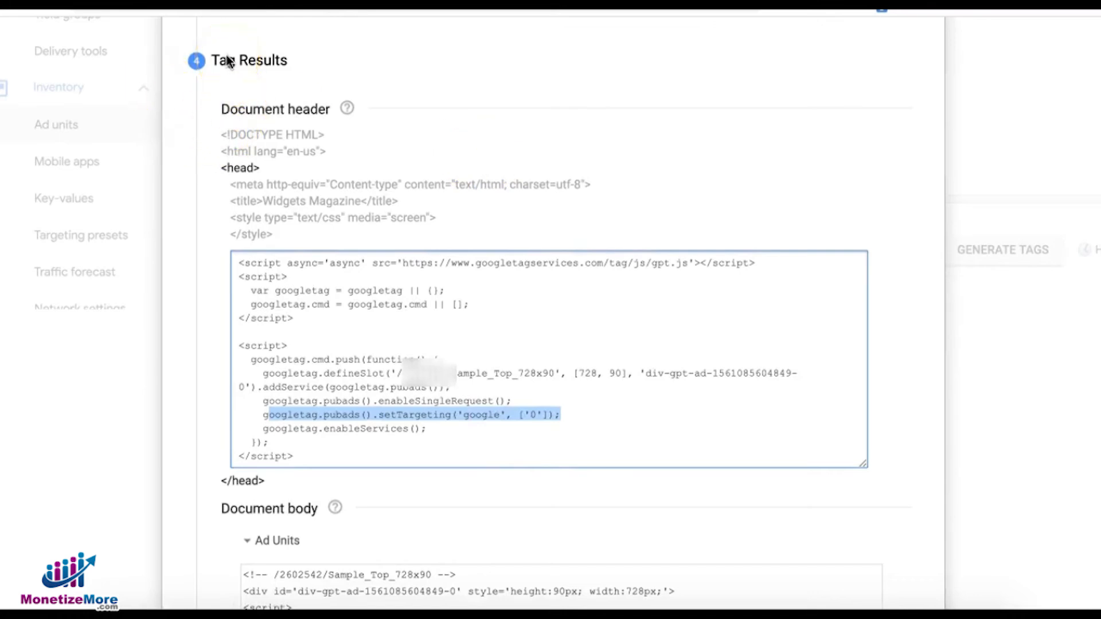
click(423, 418)
drag(561, 413, 263, 415)
click(462, 426)
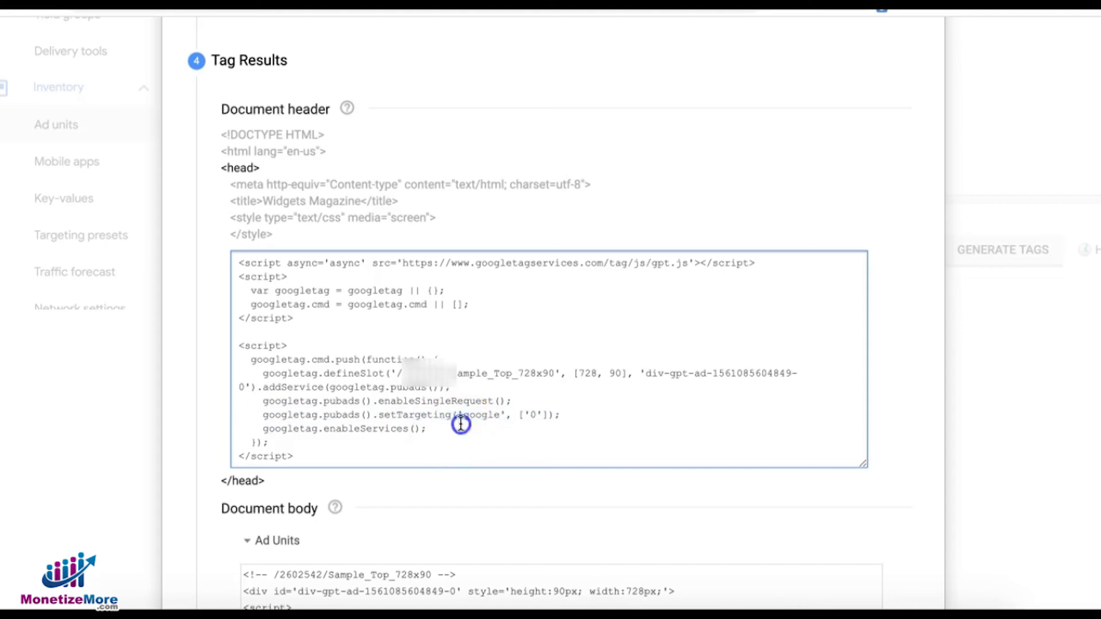
drag(470, 412, 487, 412)
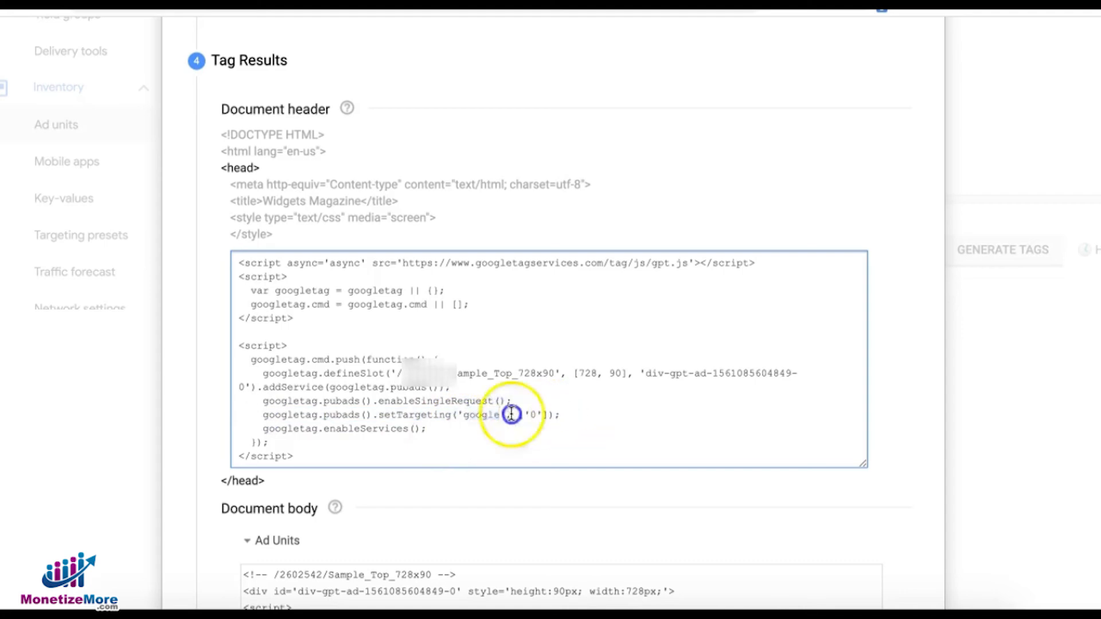
drag(562, 414, 256, 413)
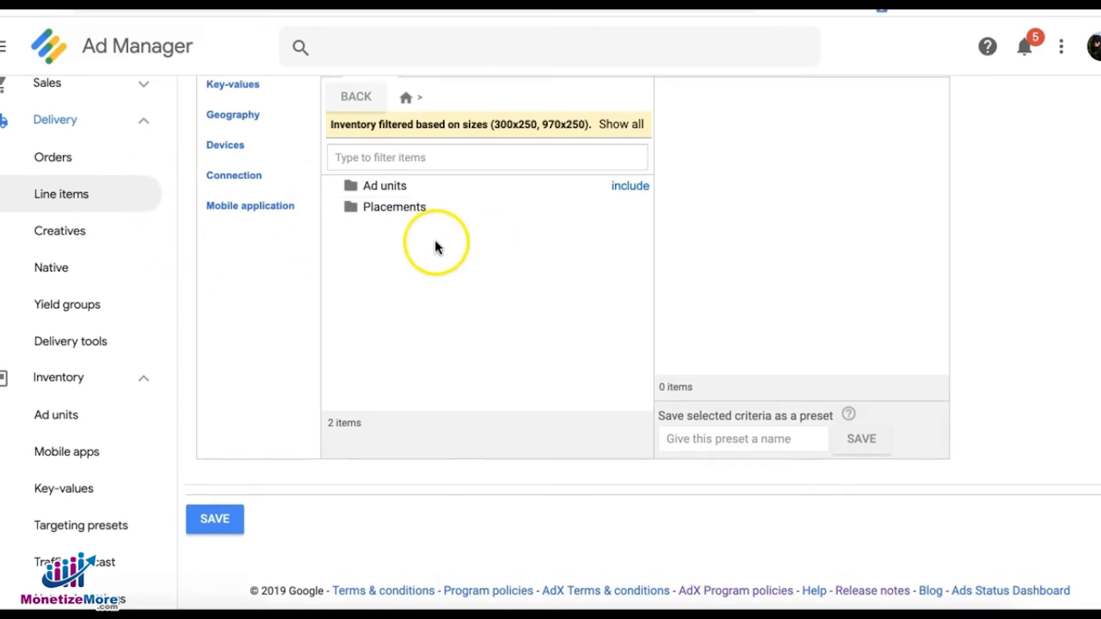
Step: Add the google key to the line item's key-values targeting
scroll(319, 172, up, 2)
scroll(326, 181, up, 1)
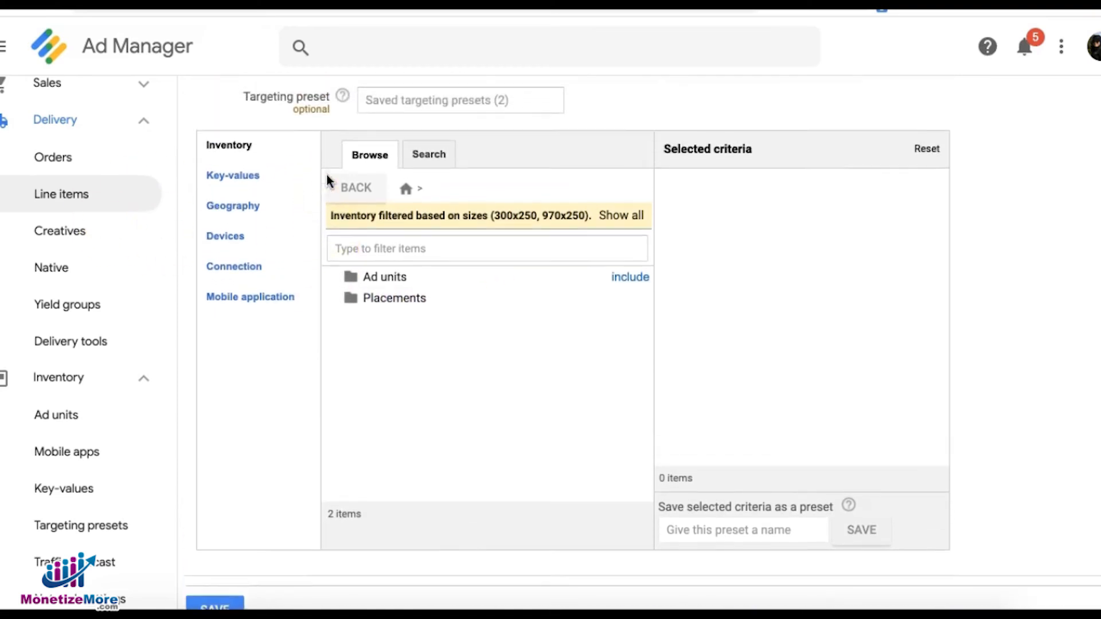
click(236, 184)
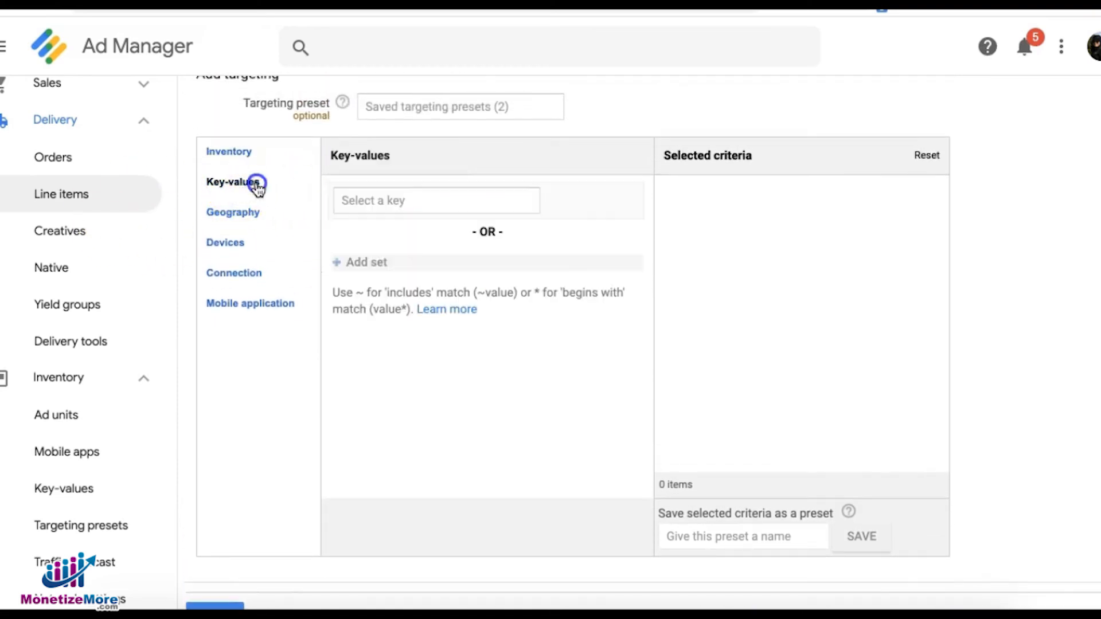
click(395, 198)
text(google)
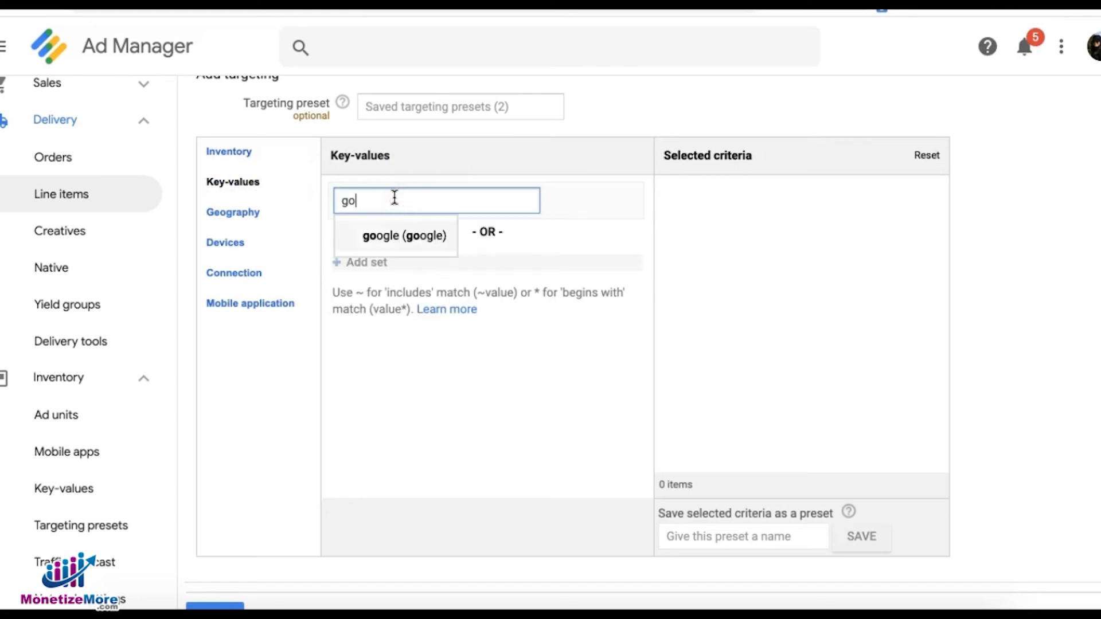
click(409, 239)
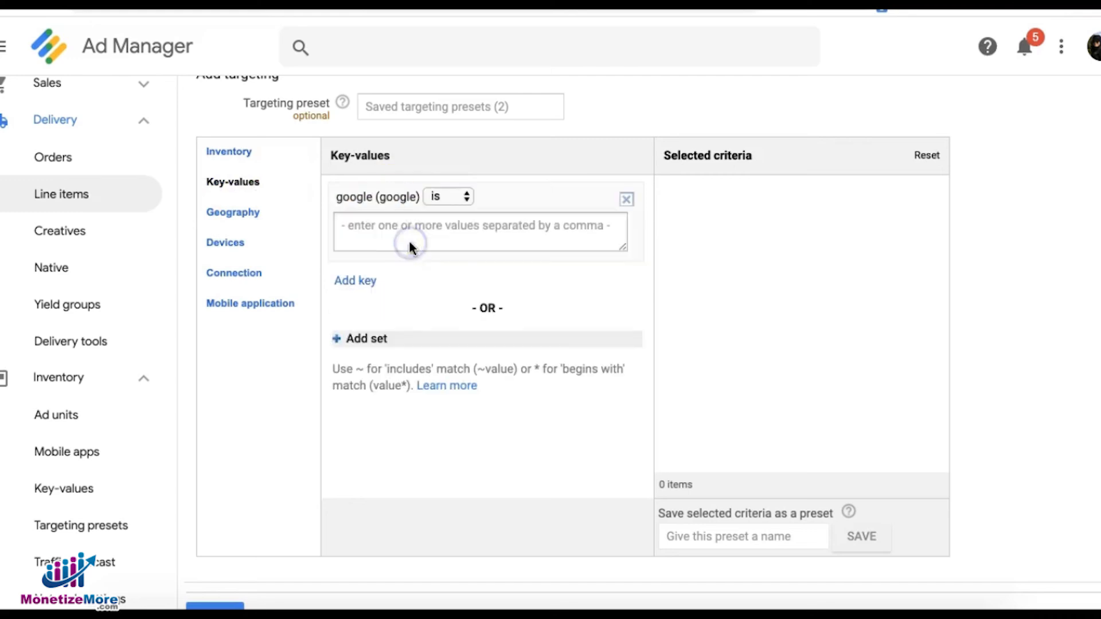
Step: Set the line item's google key criterion to "is not" with the values 0, no and off
click(459, 199)
click(459, 214)
click(459, 227)
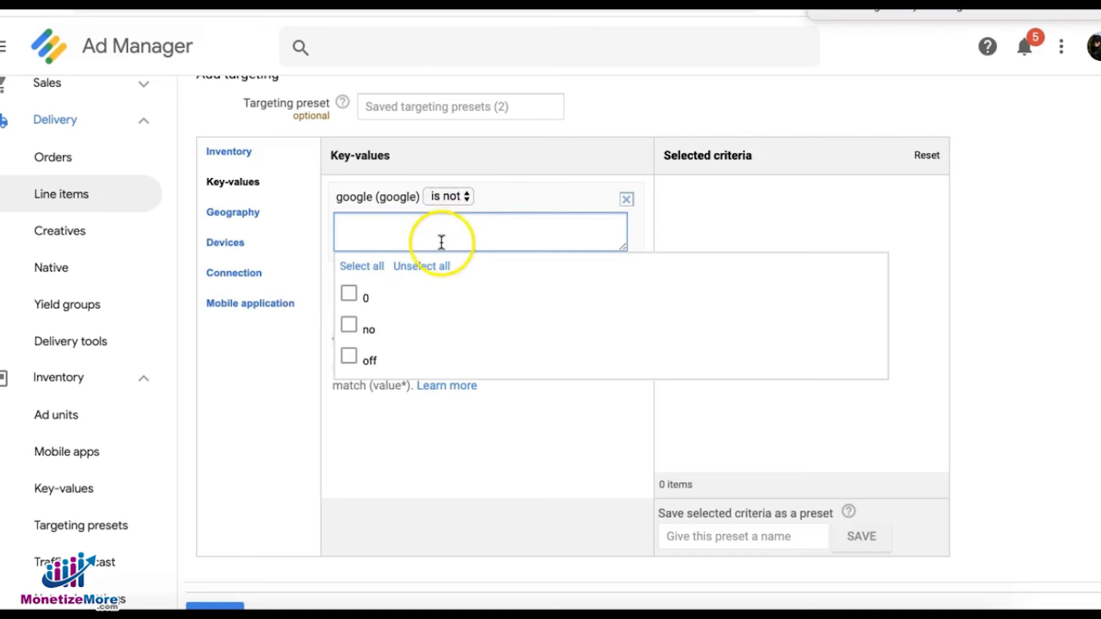
click(349, 296)
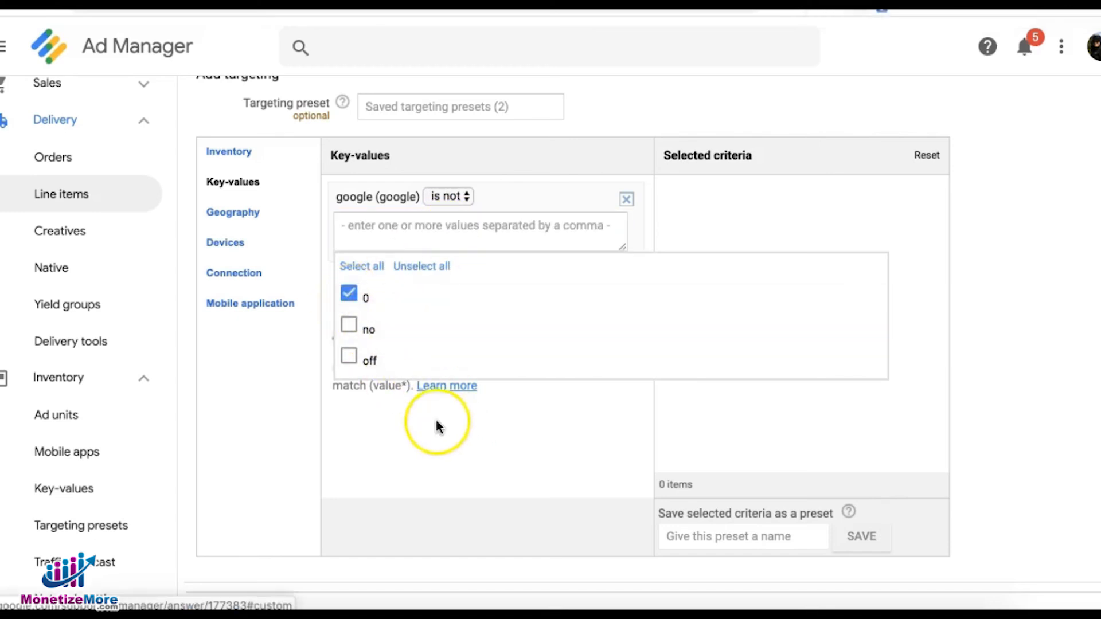
click(349, 325)
click(350, 355)
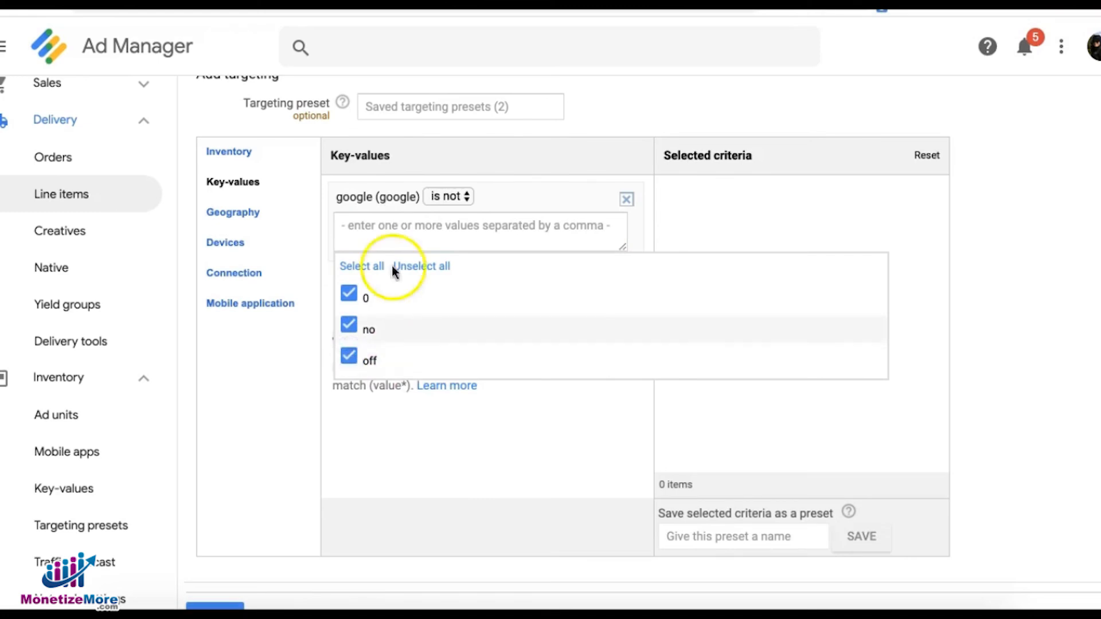
click(275, 445)
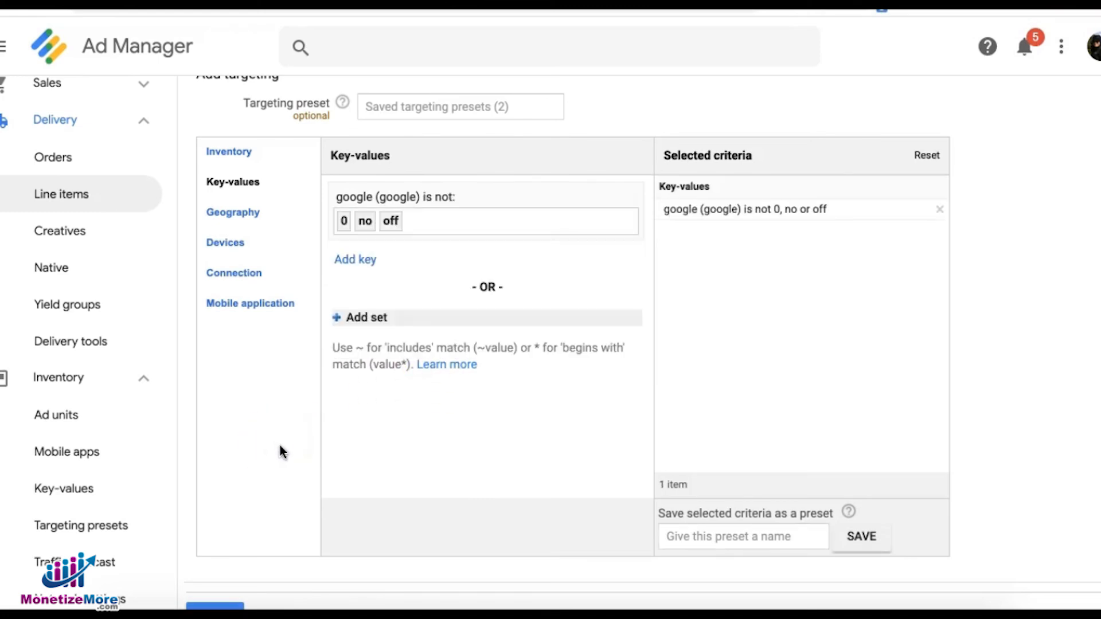